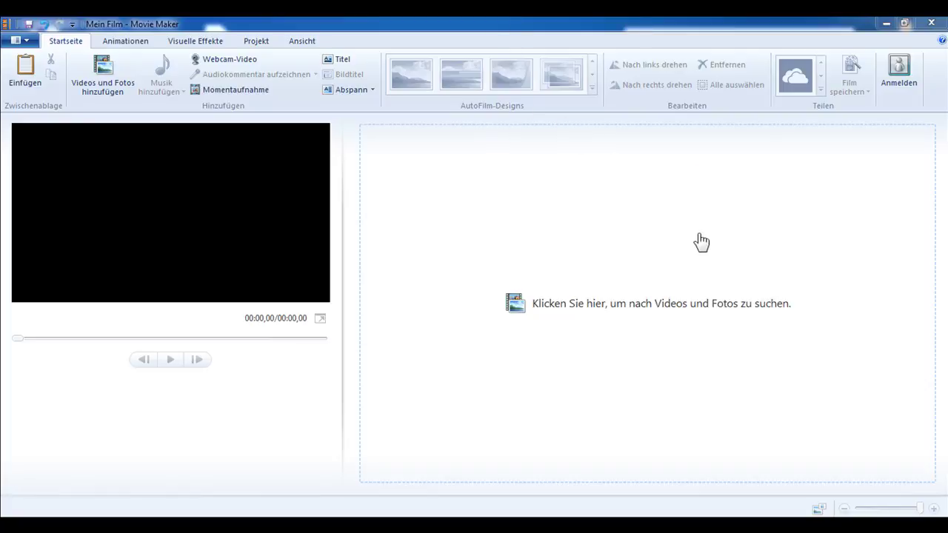
Add all five laptop photos from the "computer" folder to the film
{"action": "left_click", "coordinate": [671, 310]}
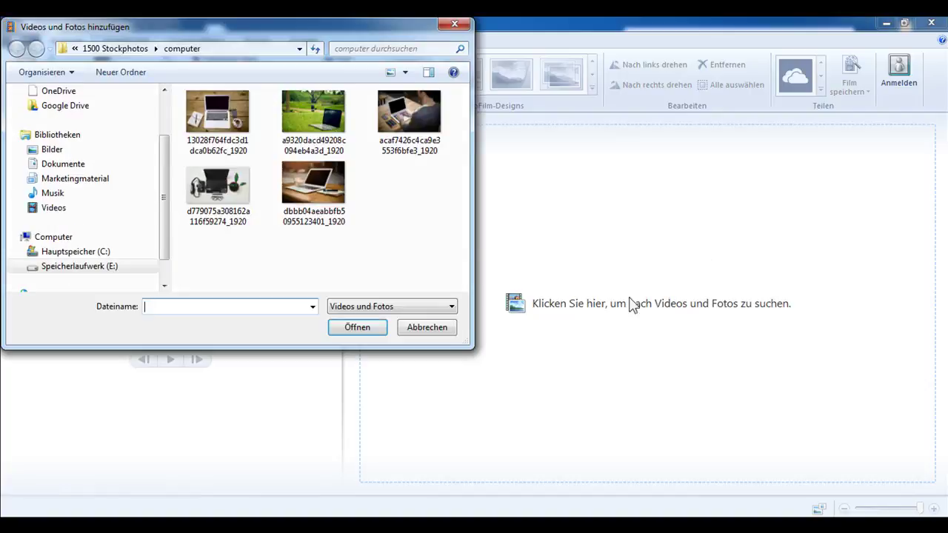
{"action": "left_click", "coordinate": [241, 140]}
{"action": "left_click", "coordinate": [284, 130], "text": "ctrl"}
{"action": "left_click", "coordinate": [404, 134], "text": "ctrl"}
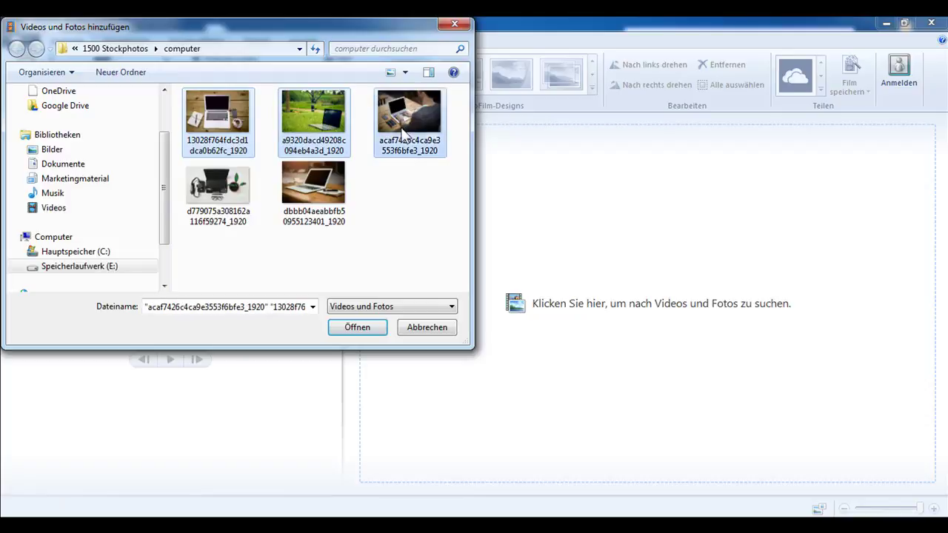
{"action": "left_click", "coordinate": [241, 215], "text": "ctrl"}
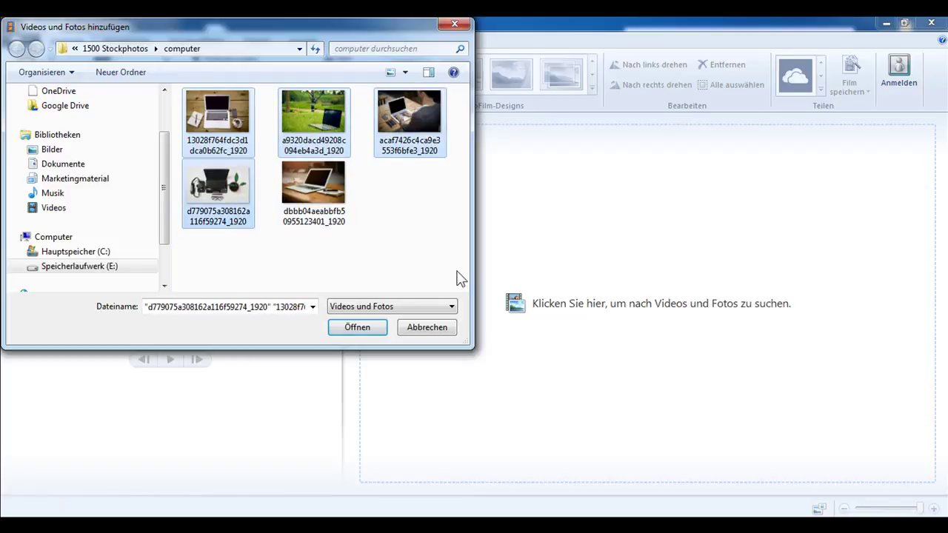
{"action": "left_click", "coordinate": [320, 203], "text": "ctrl"}
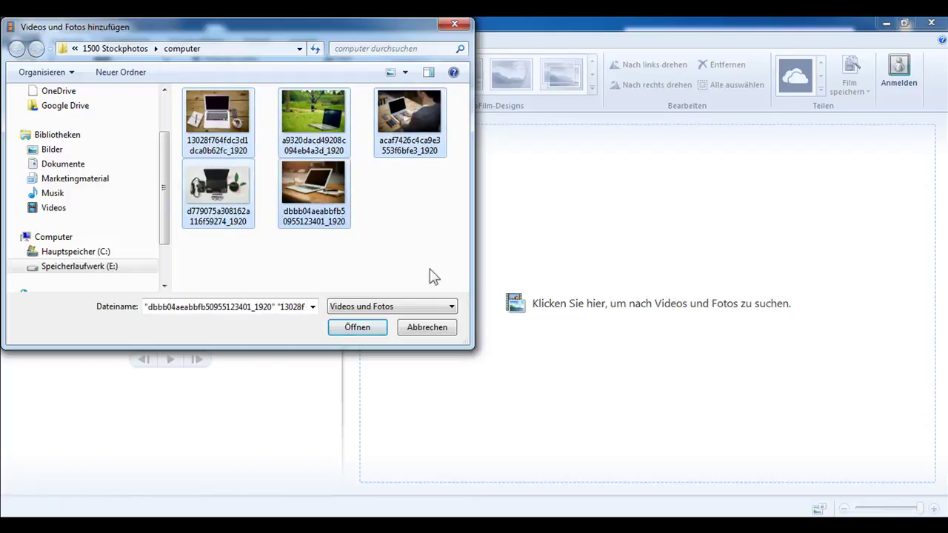
{"action": "left_click", "coordinate": [356, 328]}
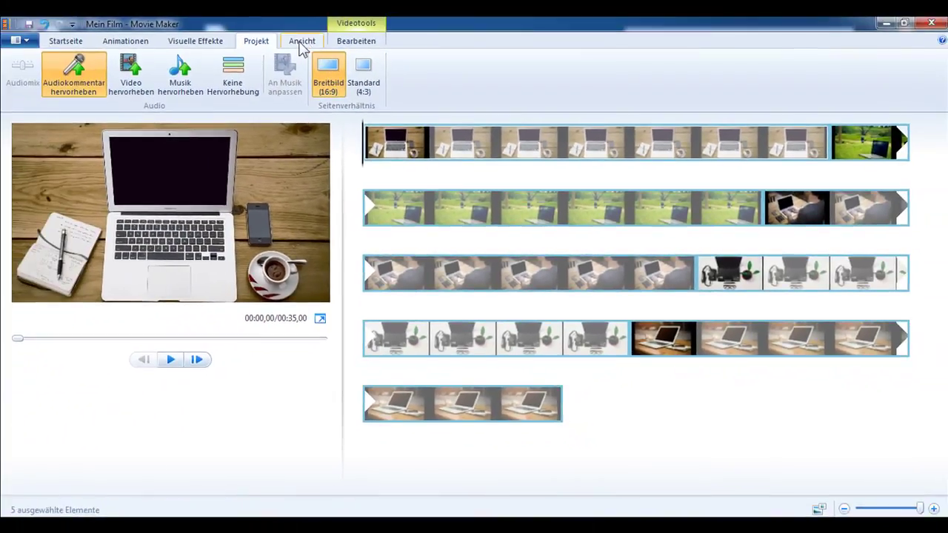
Examine the display duration choices available for the selected photos
{"action": "left_click", "coordinate": [355, 42]}
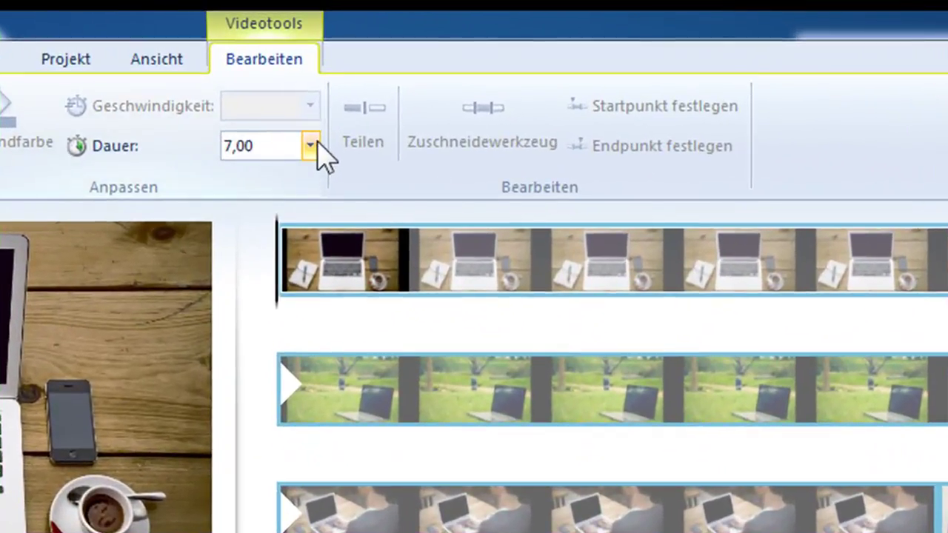
{"action": "left_click", "coordinate": [380, 84]}
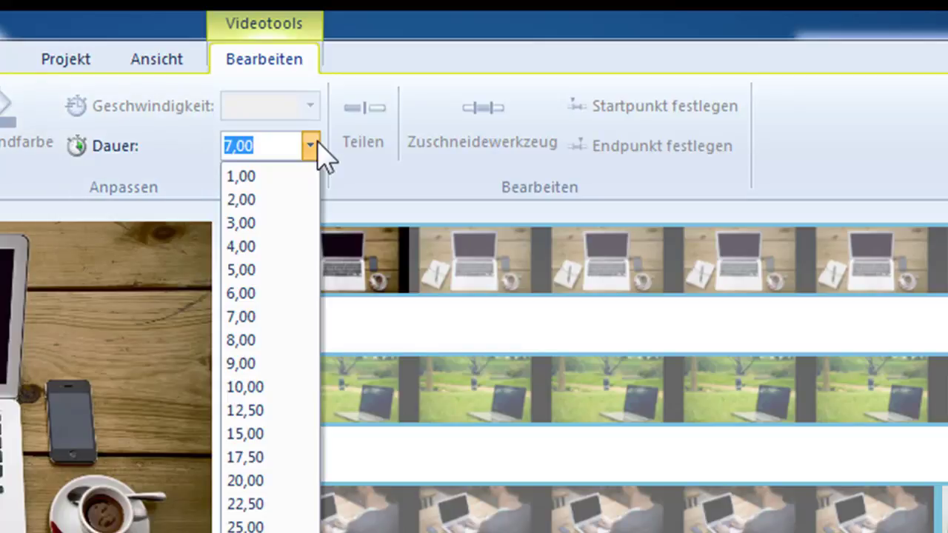
{"action": "left_click", "coordinate": [321, 154]}
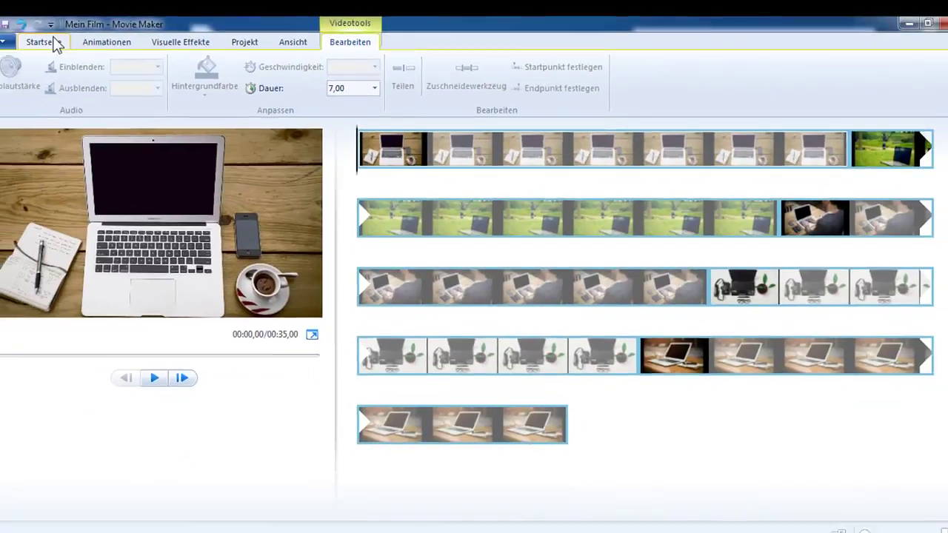
{"action": "left_click", "coordinate": [53, 42]}
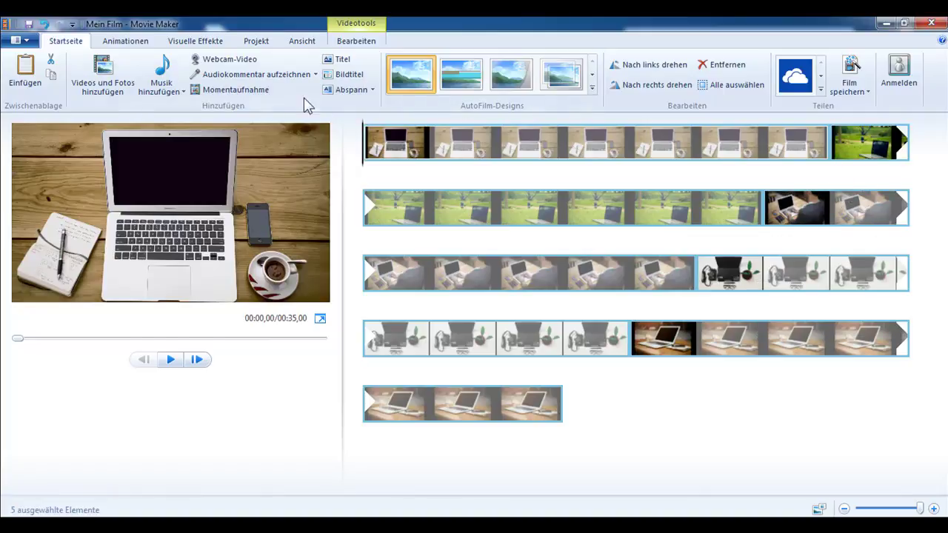
Apply the pan-only effect "Links oben entlang schwenken" to all photos in the film
{"action": "left_click", "coordinate": [128, 42]}
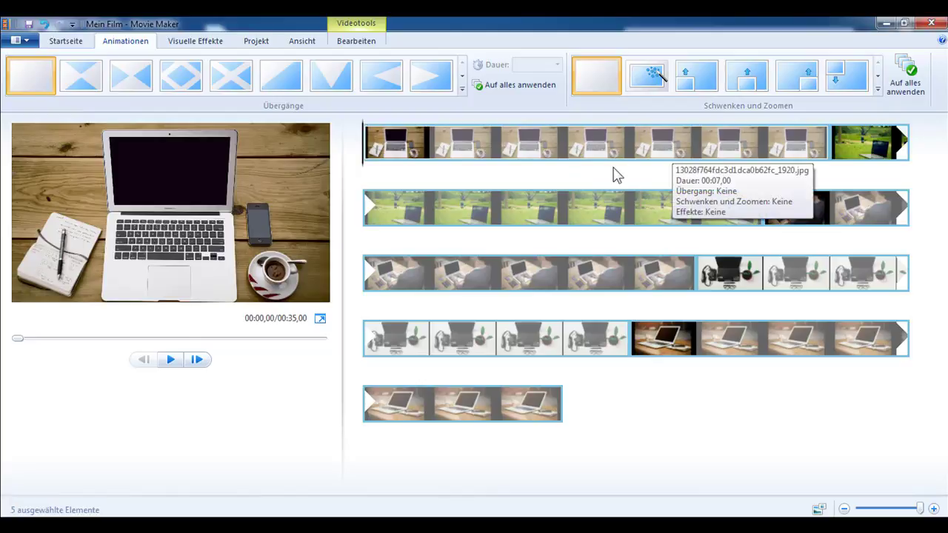
{"action": "left_click", "coordinate": [878, 90]}
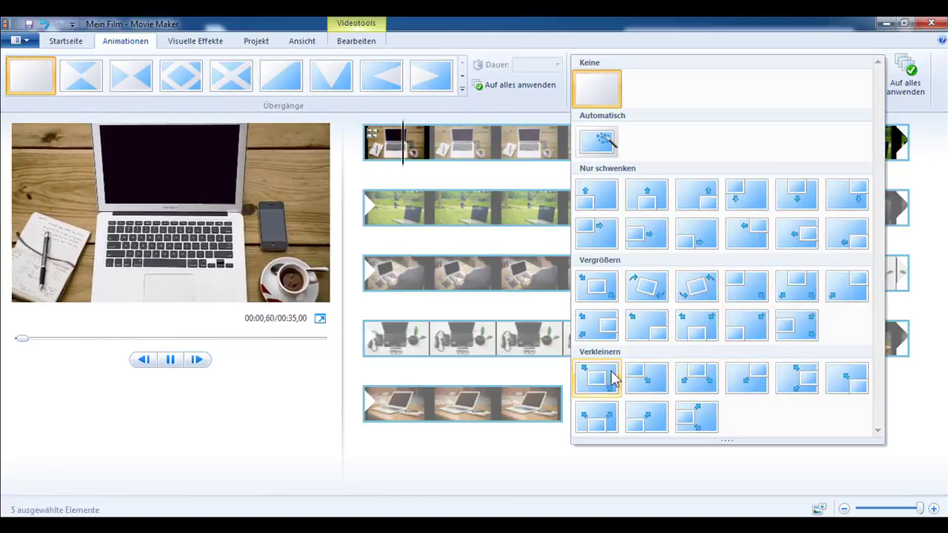
{"action": "left_click", "coordinate": [606, 206]}
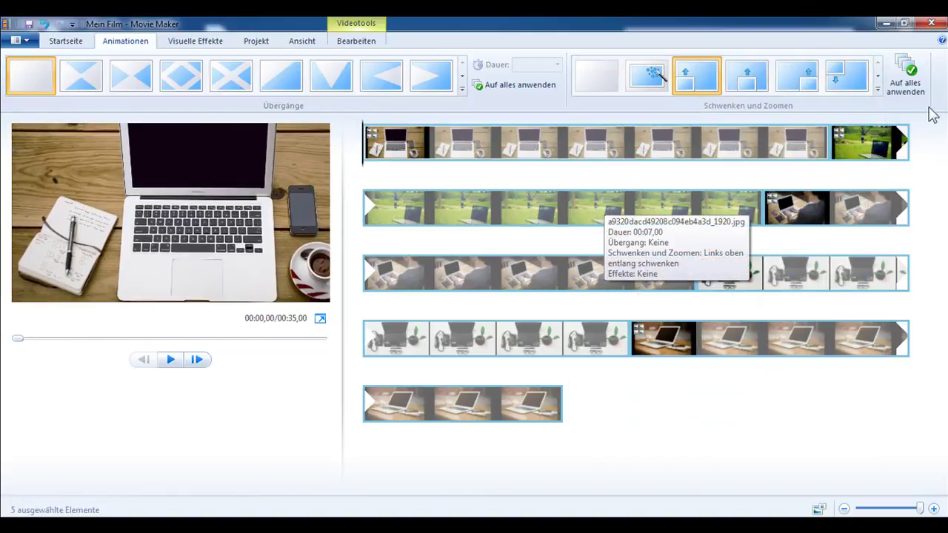
{"action": "left_click", "coordinate": [906, 89]}
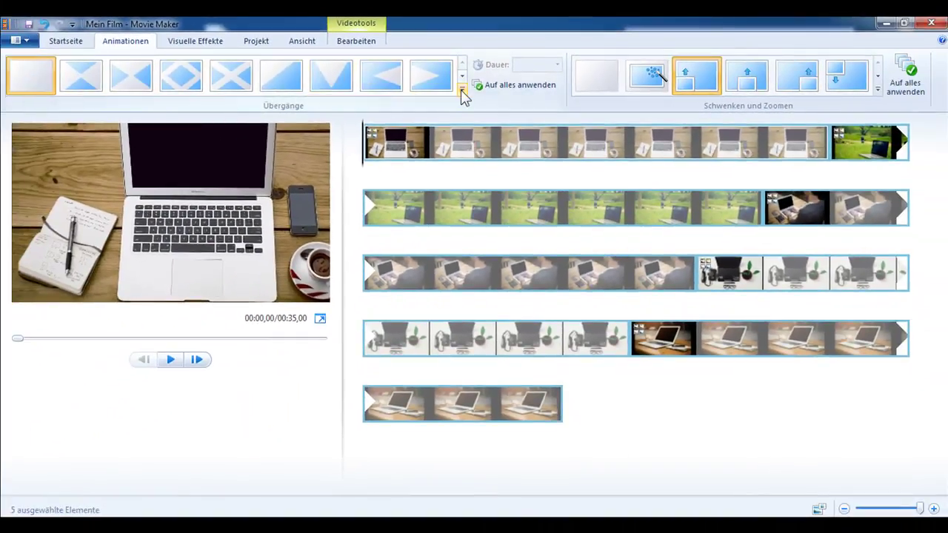
Apply the first transition of the "Diagonalen" group to all five photos and preview the film
{"action": "left_click", "coordinate": [461, 91]}
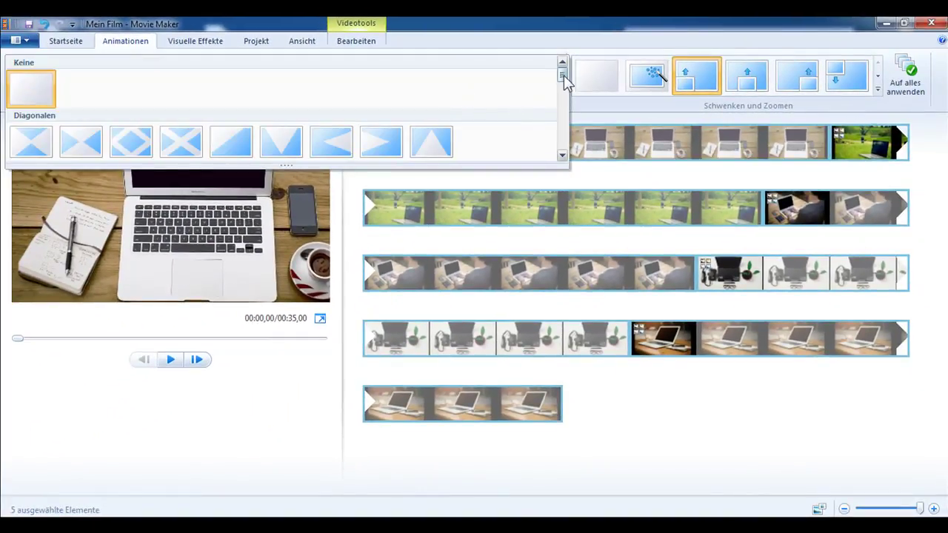
{"action": "scroll", "coordinate": [566, 89], "scroll_direction": "down", "scroll_amount": 2}
{"action": "scroll", "coordinate": [565, 87], "scroll_direction": "up", "scroll_amount": 1}
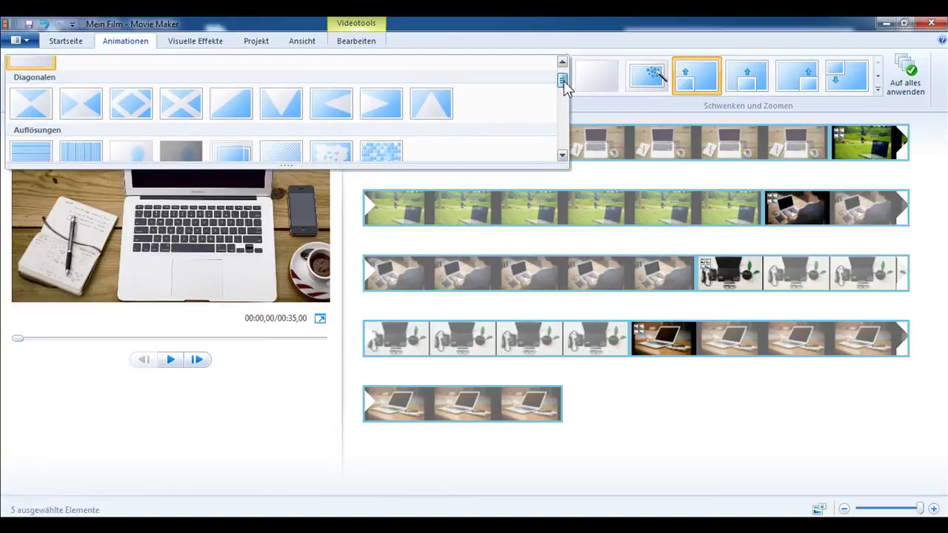
{"action": "left_click", "coordinate": [27, 112]}
{"action": "left_click", "coordinate": [26, 112]}
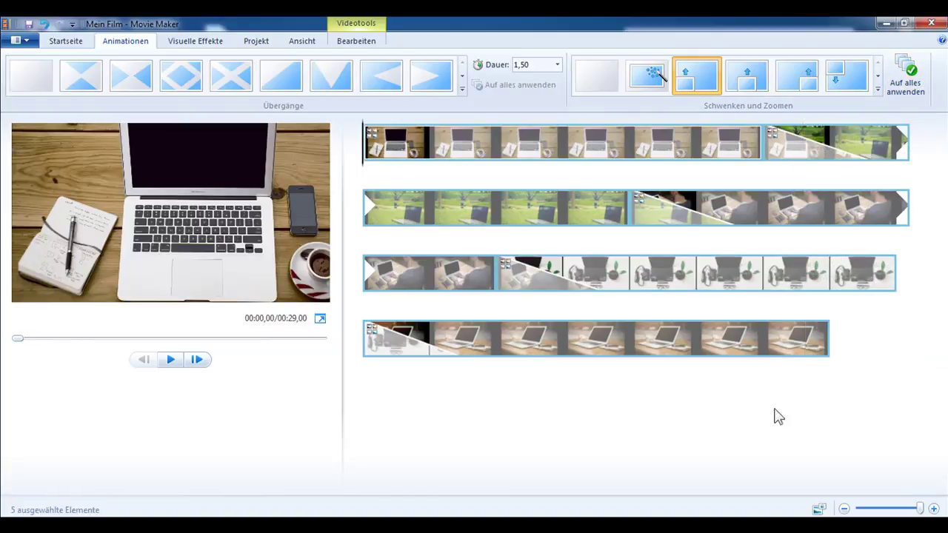
{"action": "left_click", "coordinate": [172, 361]}
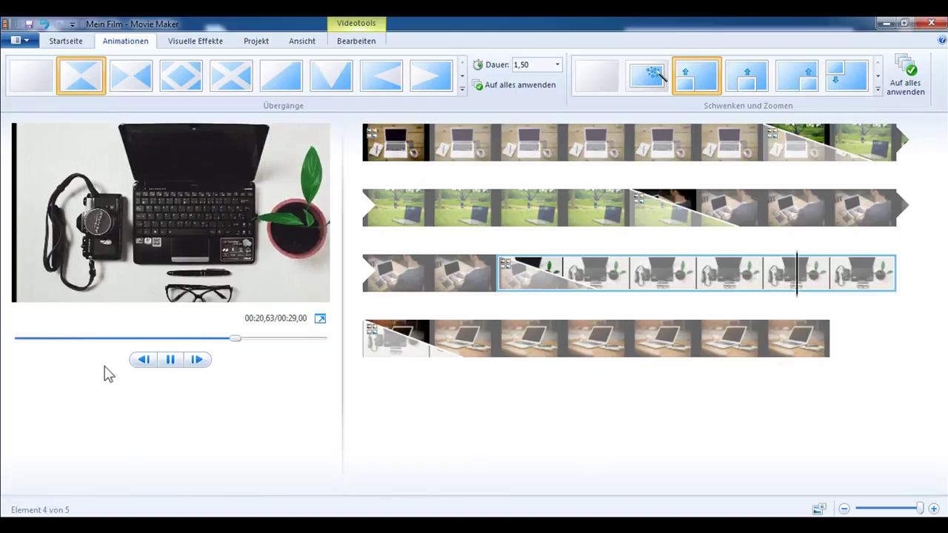
{"action": "left_click", "coordinate": [169, 359]}
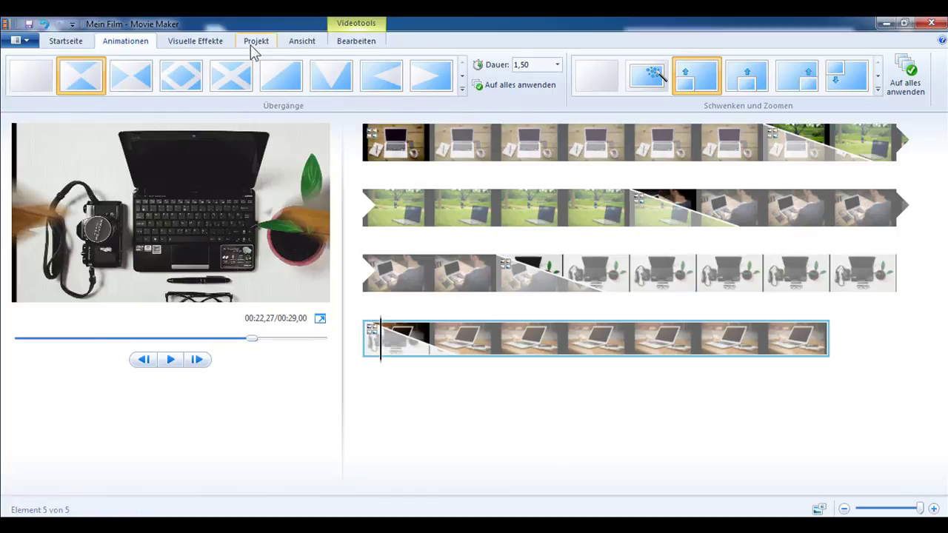
Insert a title clip with the text "Das ist der Titel"
{"action": "left_click", "coordinate": [65, 43]}
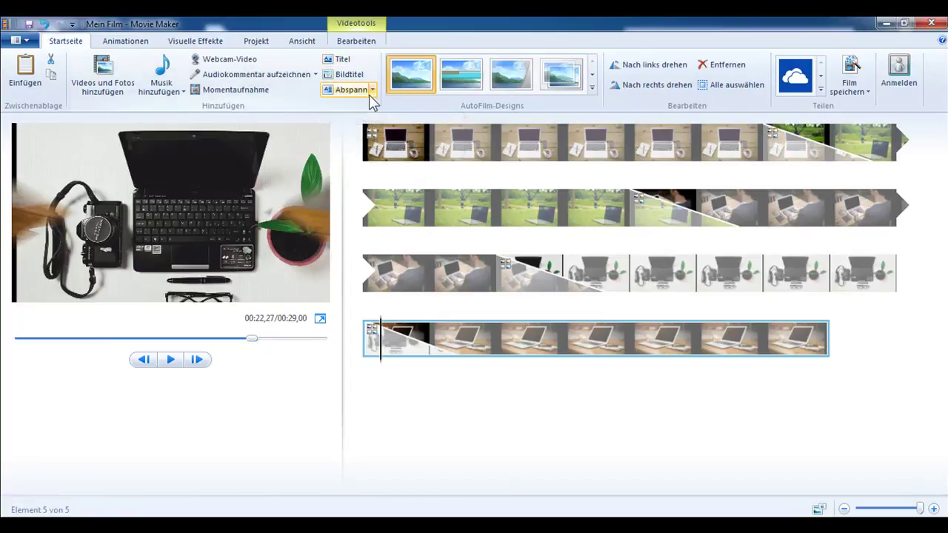
{"action": "left_click", "coordinate": [341, 63]}
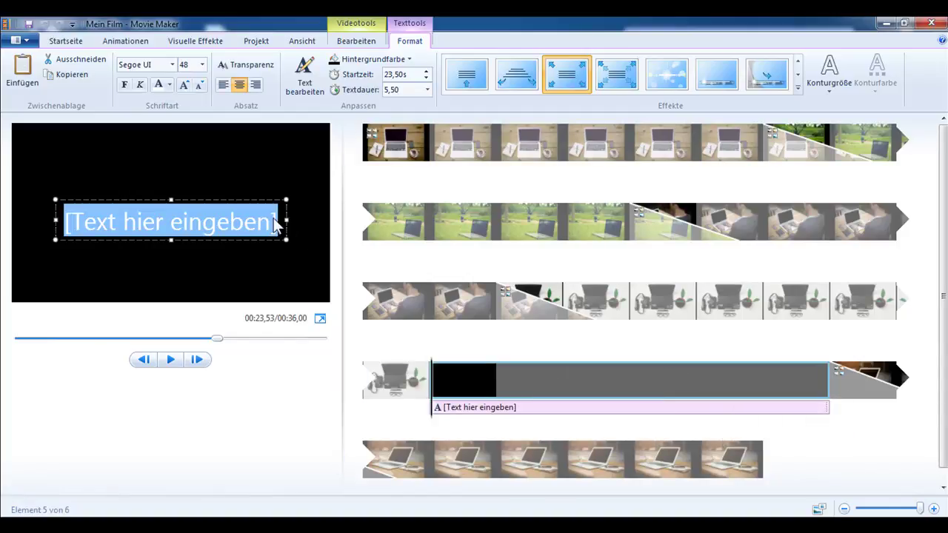
{"action": "left_click_drag", "start_coordinate": [280, 223], "coordinate": [101, 194]}
{"action": "type", "text": "Das "}
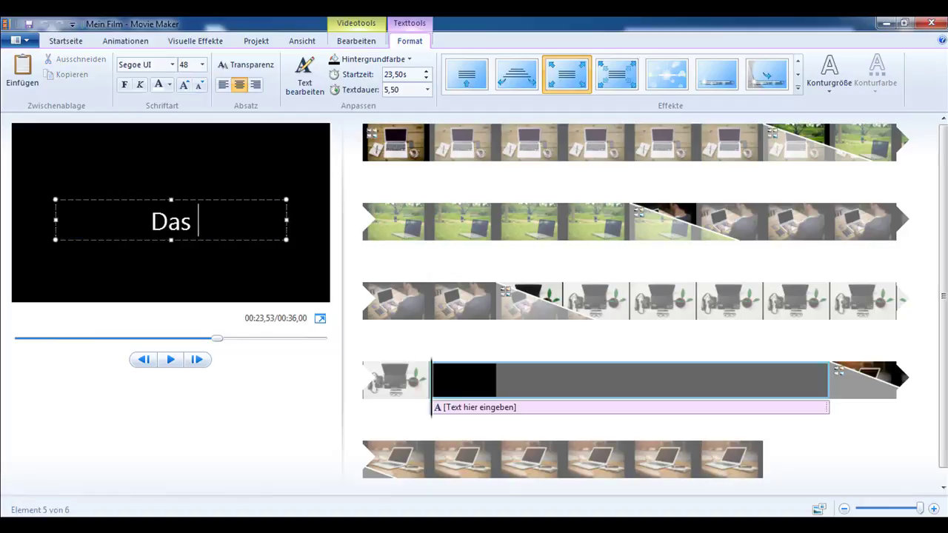
{"action": "type", "text": "ist der Titel"}
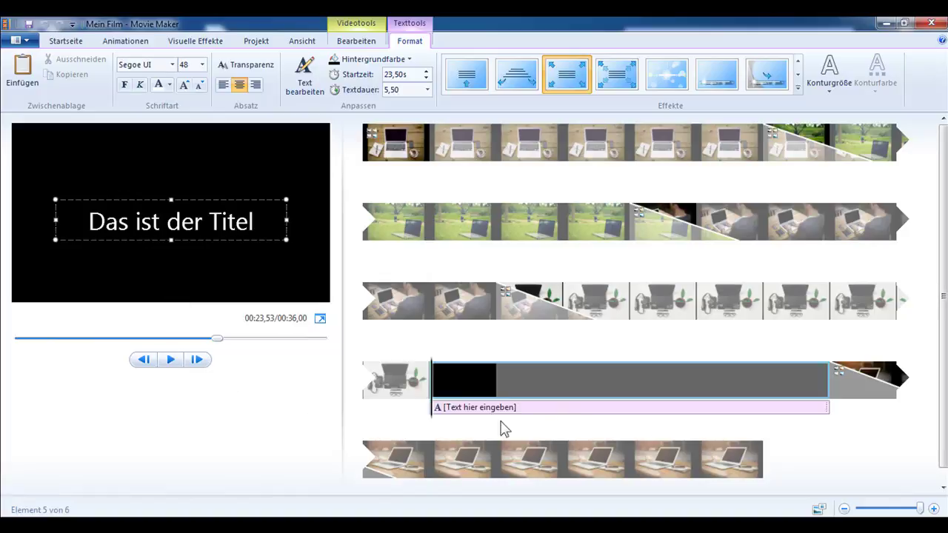
Preview the title clip and move it to the beginning of the film, before the first photo
{"action": "left_click", "coordinate": [172, 361]}
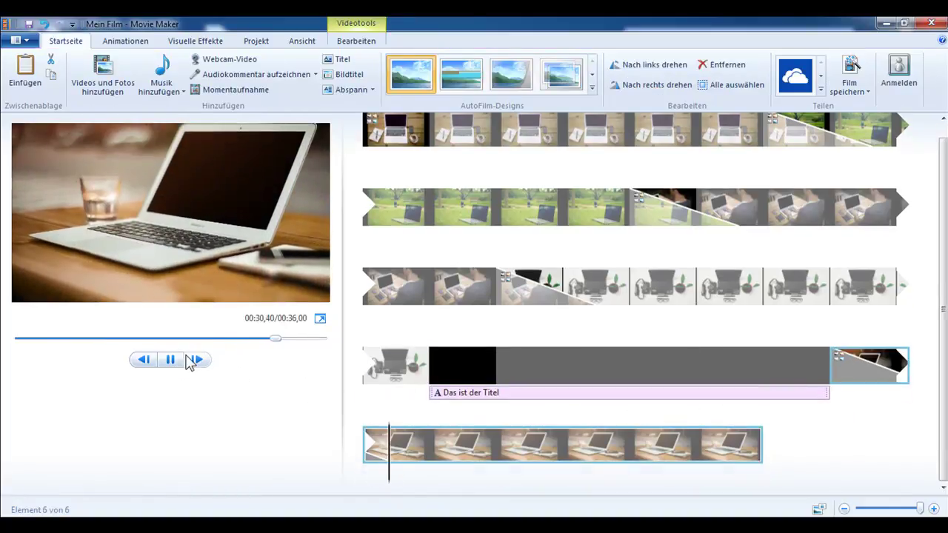
{"action": "left_click", "coordinate": [194, 359]}
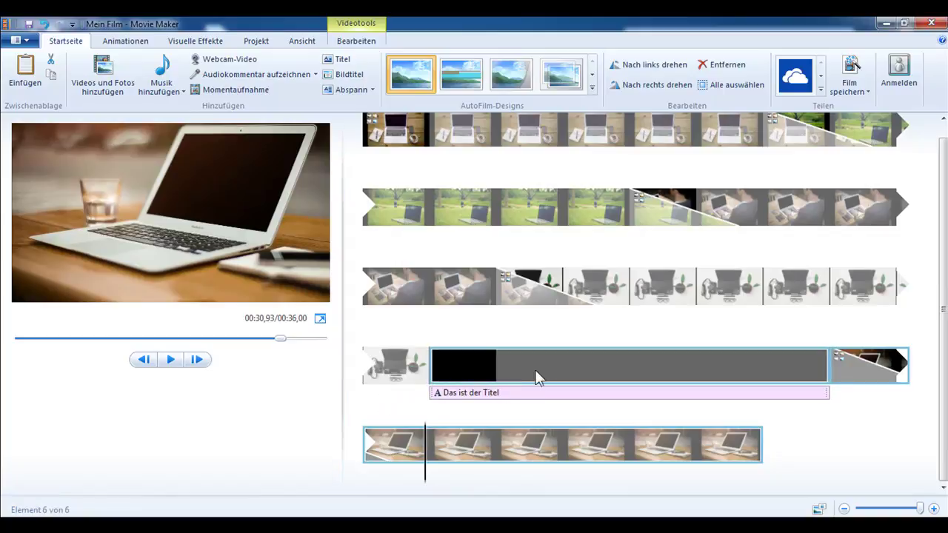
{"action": "scroll", "coordinate": [538, 374], "scroll_direction": "up", "scroll_amount": 1}
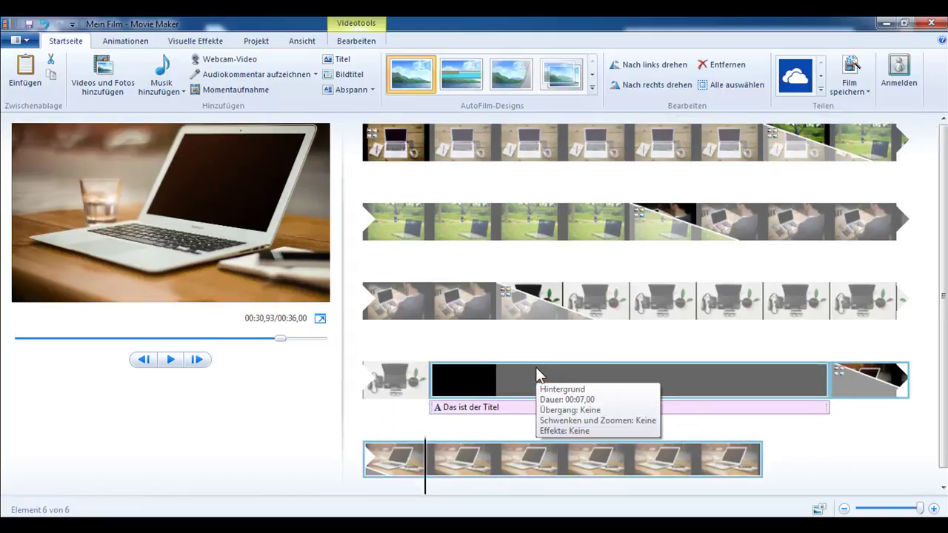
{"action": "left_click_drag", "start_coordinate": [516, 380], "coordinate": [353, 165]}
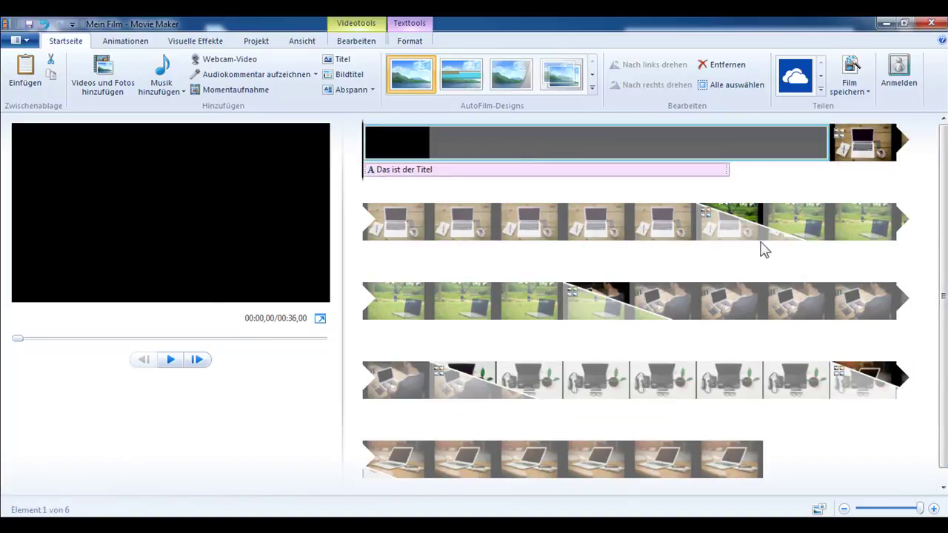
{"action": "mouse_move", "coordinate": [763, 234]}
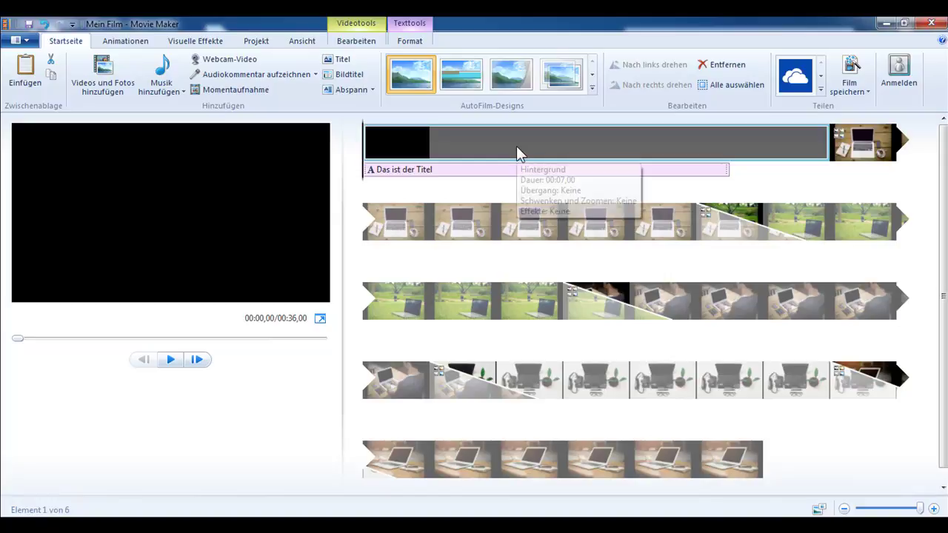
Add a closing credits clip (Abspann) after the last photo
{"action": "left_click", "coordinate": [763, 447]}
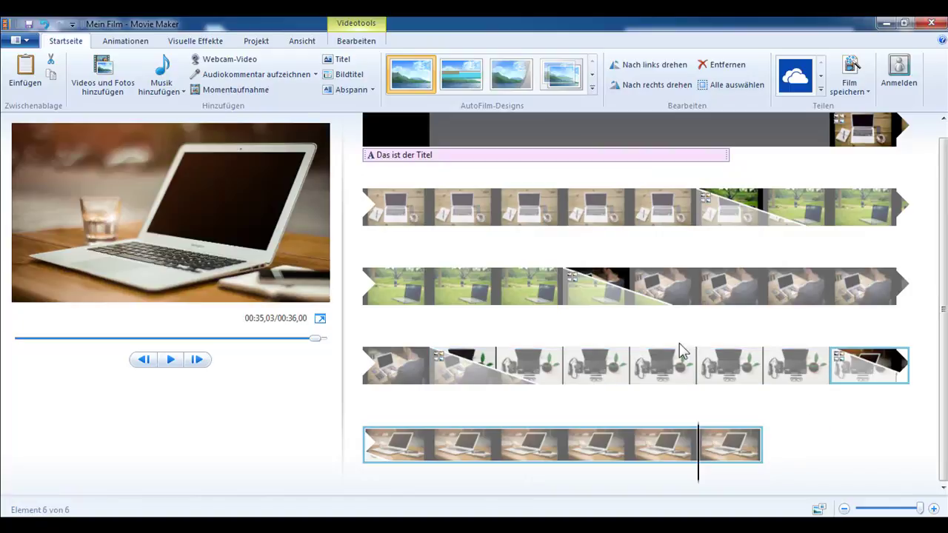
{"action": "scroll", "coordinate": [707, 271], "scroll_direction": "up", "scroll_amount": 1}
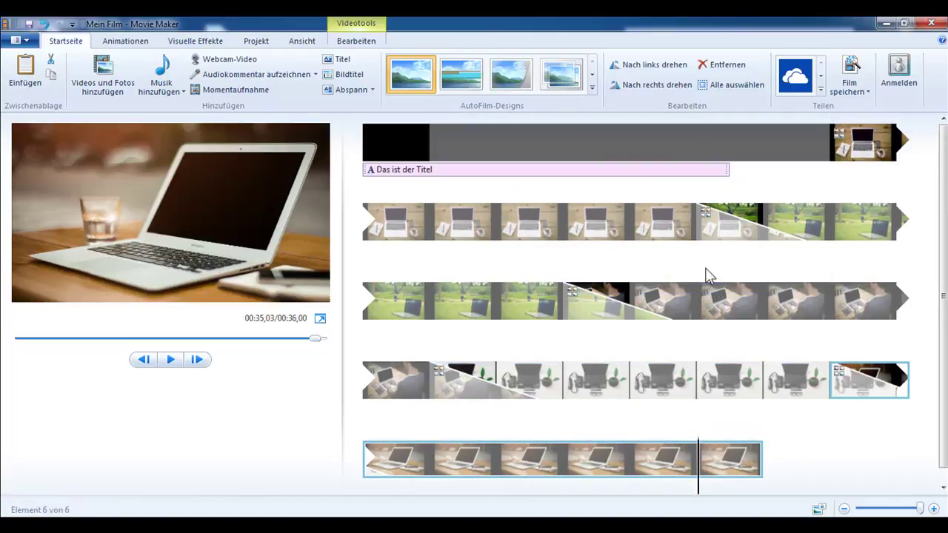
{"action": "left_click", "coordinate": [356, 90]}
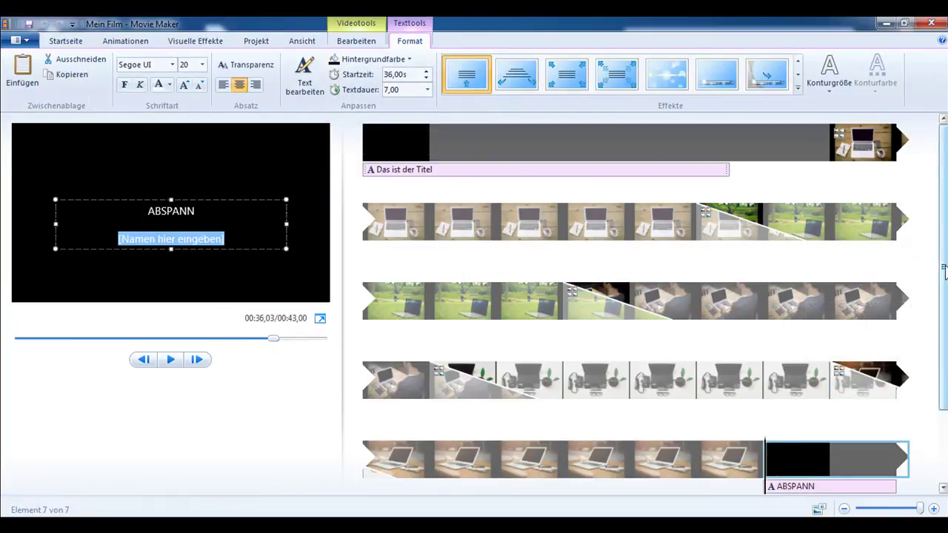
{"action": "scroll", "coordinate": [945, 271], "scroll_direction": "down", "scroll_amount": 2}
{"action": "scroll", "coordinate": [631, 293], "scroll_direction": "up", "scroll_amount": 2}
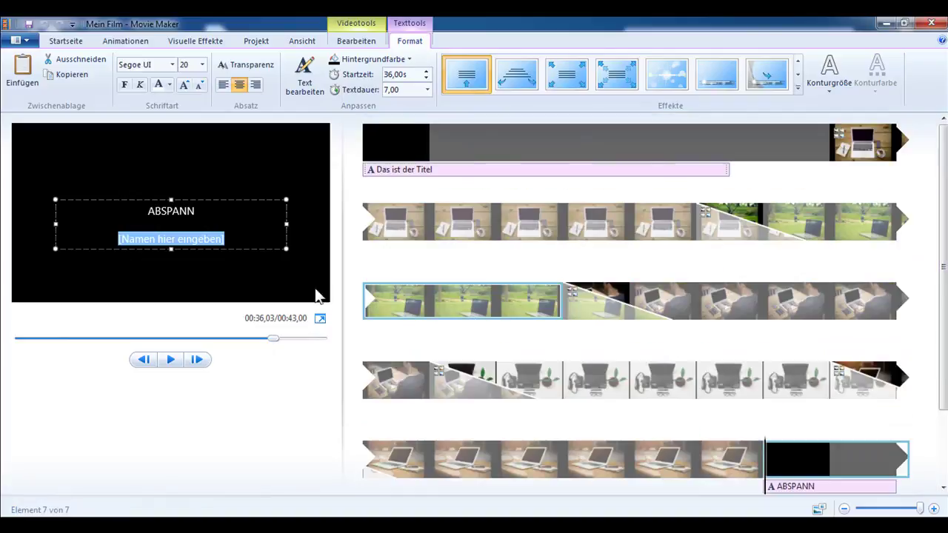
Replace the closing credits text with "Das war mein Film" and, on the line below, "von" followed by the author's full name
{"action": "left_click_drag", "start_coordinate": [198, 211], "coordinate": [121, 213]}
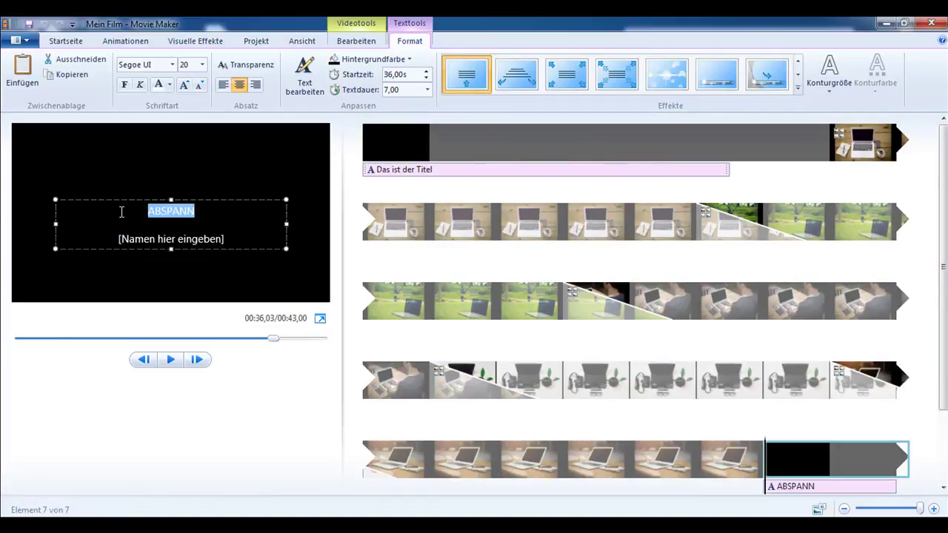
{"action": "type", "text": "Das"}
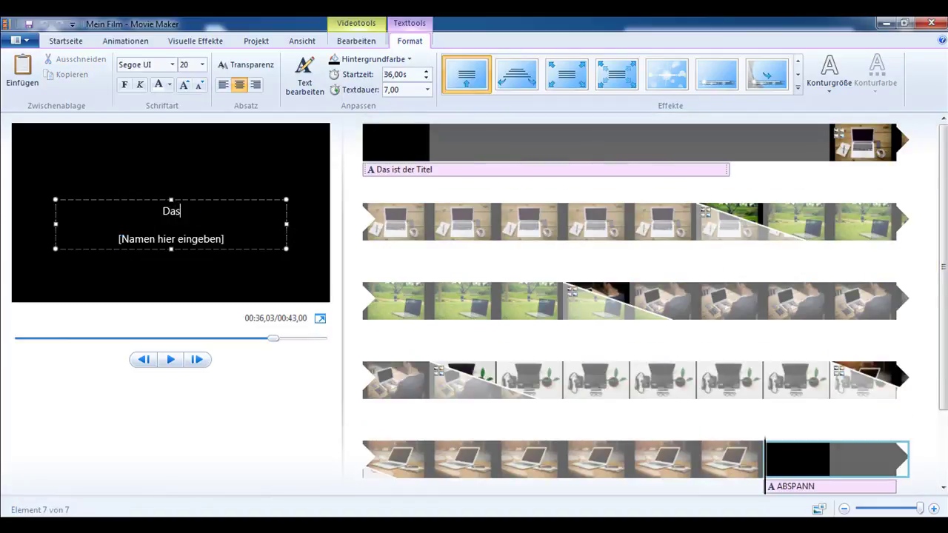
{"action": "type", "text": " war mein Film"}
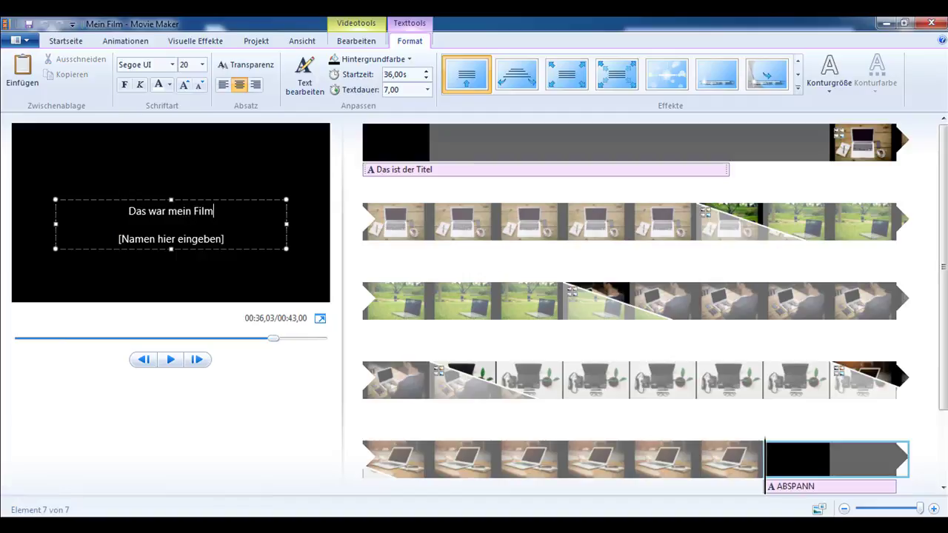
{"action": "left_click_drag", "start_coordinate": [237, 240], "coordinate": [110, 236]}
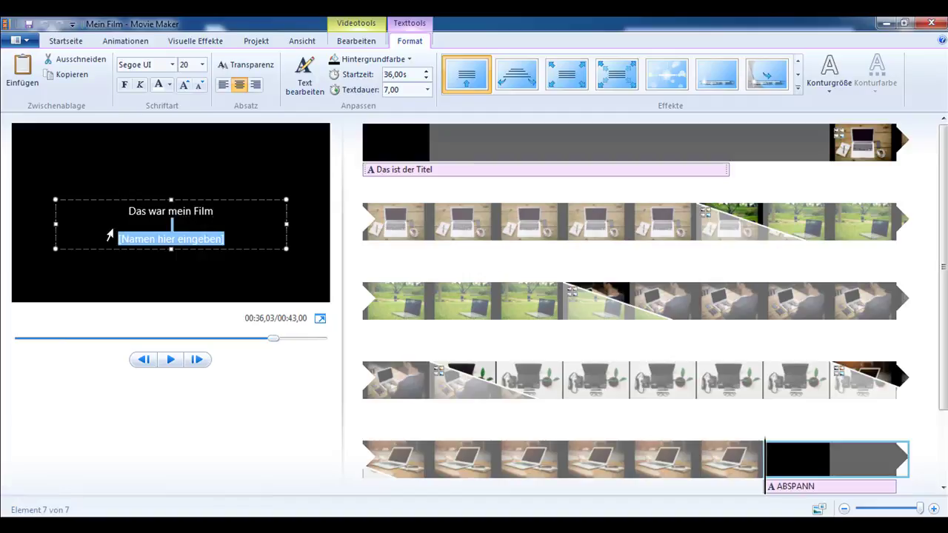
{"action": "type", "text": "von Irene Wolk"}
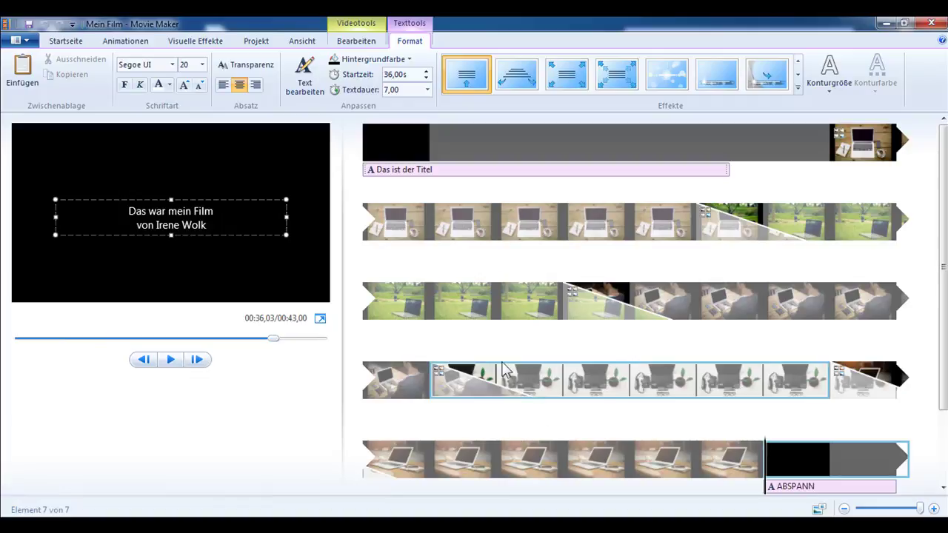
Finish editing the credits text, play the film to its end and check the clip sequence from title to credits
{"action": "left_click", "coordinate": [459, 371]}
{"action": "left_click", "coordinate": [171, 359]}
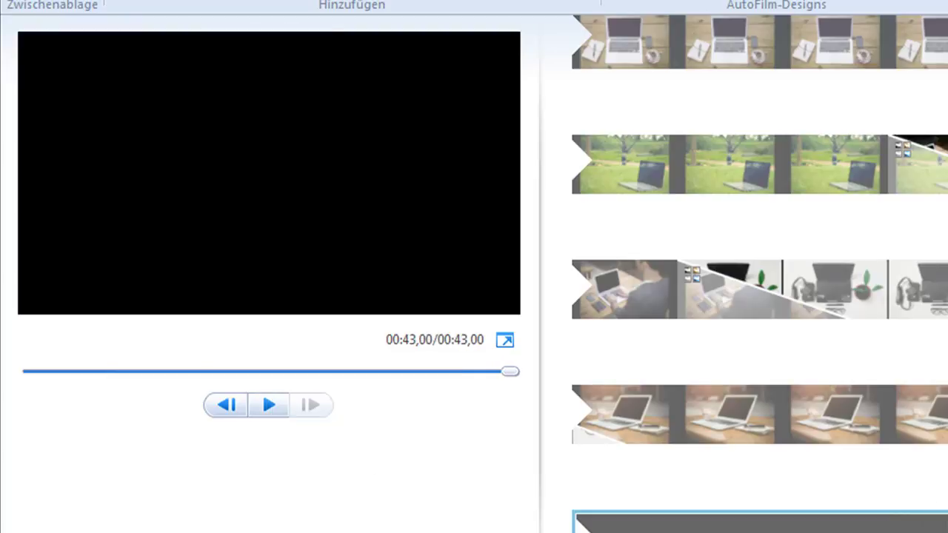
{"action": "scroll", "coordinate": [760, 274], "scroll_direction": "up", "scroll_amount": 2}
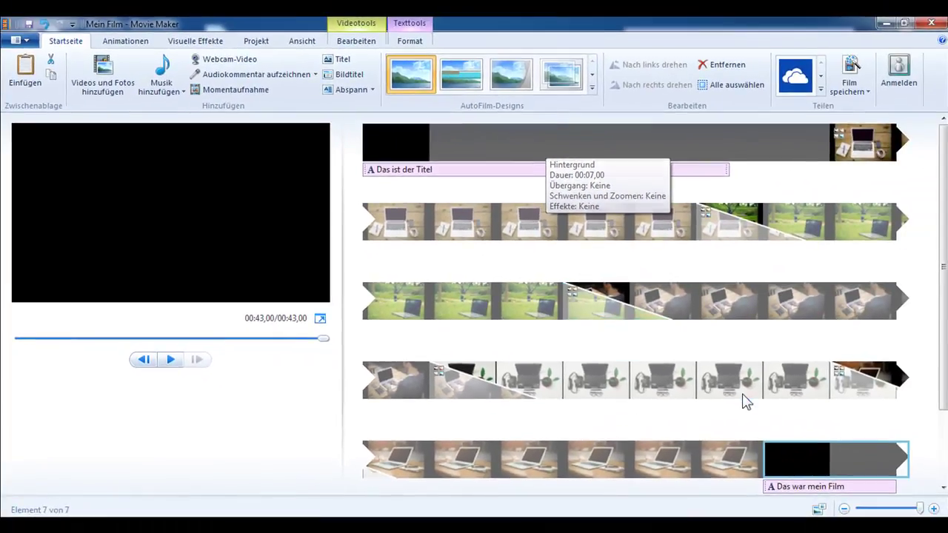
{"action": "scroll", "coordinate": [743, 397], "scroll_direction": "down", "scroll_amount": 1}
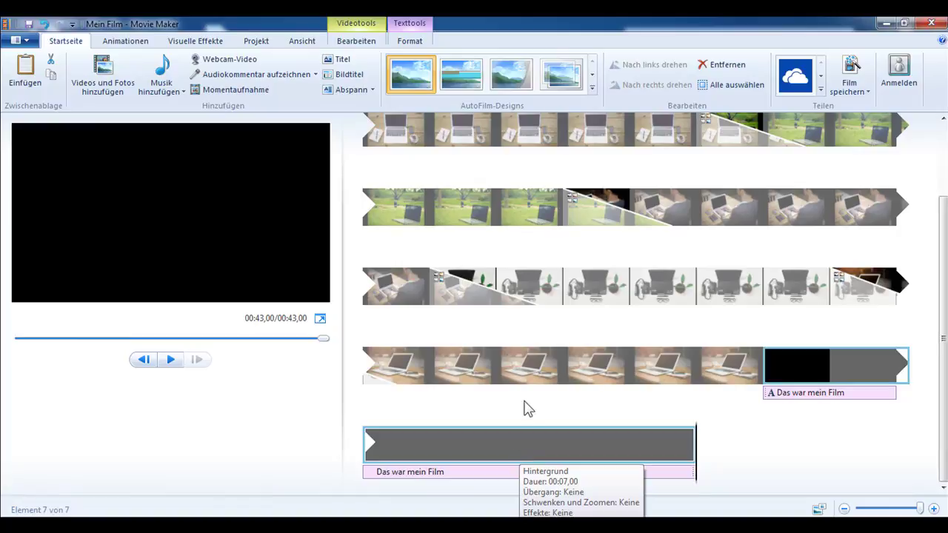
{"action": "scroll", "coordinate": [517, 400], "scroll_direction": "up", "scroll_amount": 1}
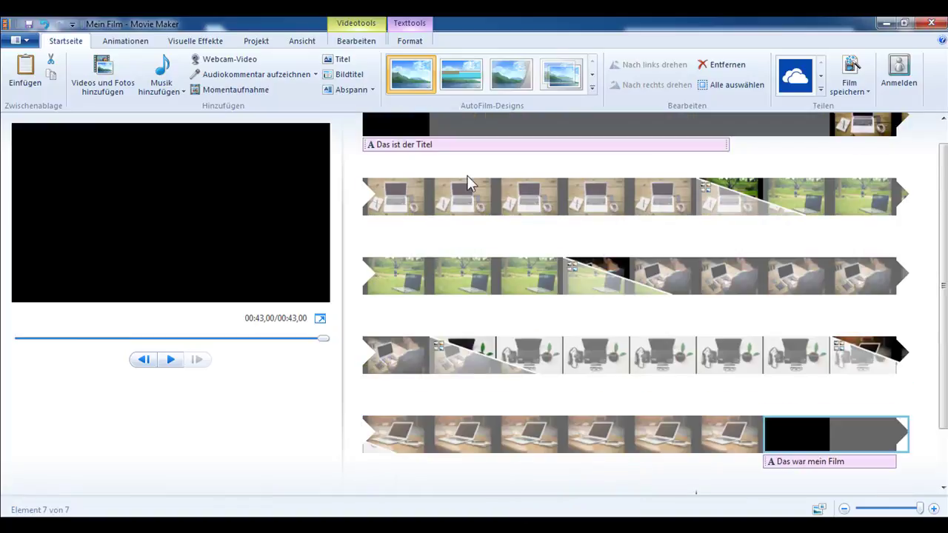
{"action": "left_click", "coordinate": [126, 42]}
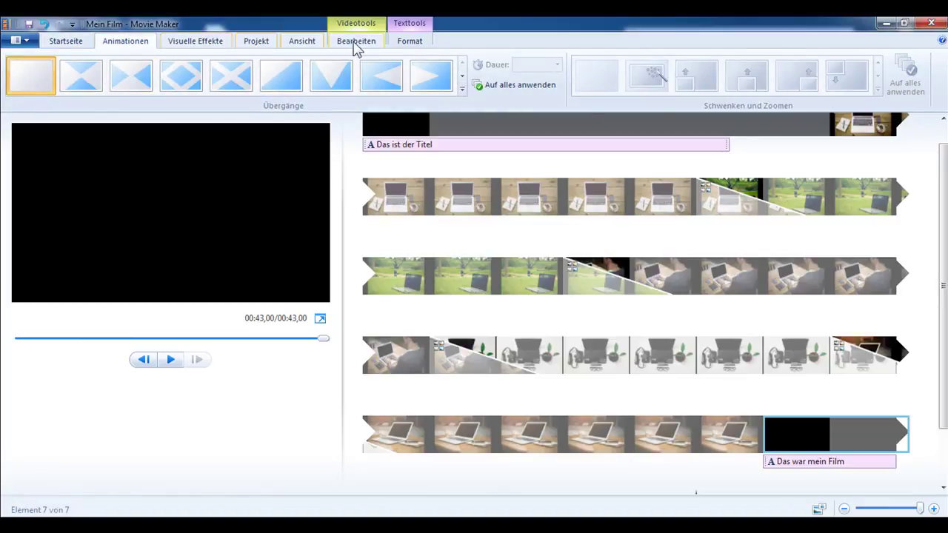
{"action": "left_click", "coordinate": [256, 42]}
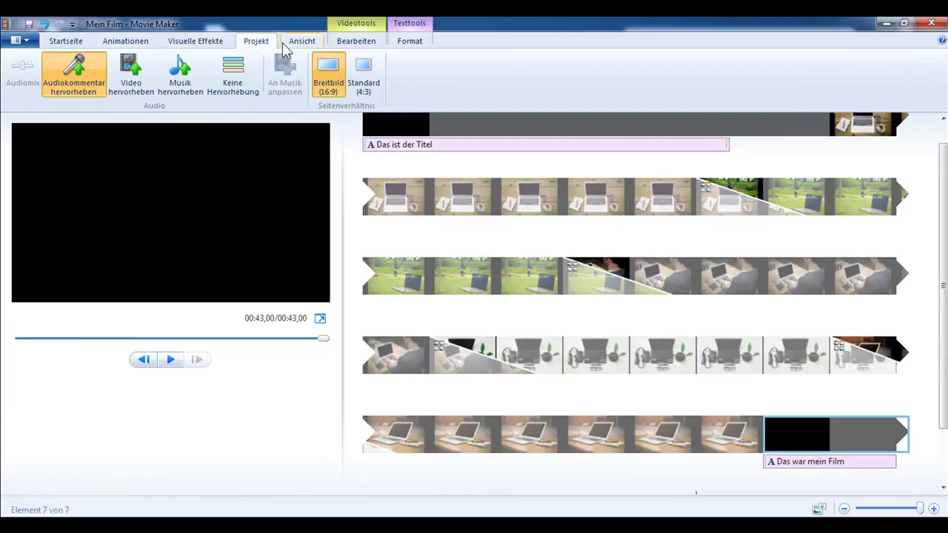
Add the music file "Born To Shine" from the PC folder "Audio Tracks By Sam Daniels" to the film
{"action": "left_click", "coordinate": [71, 40]}
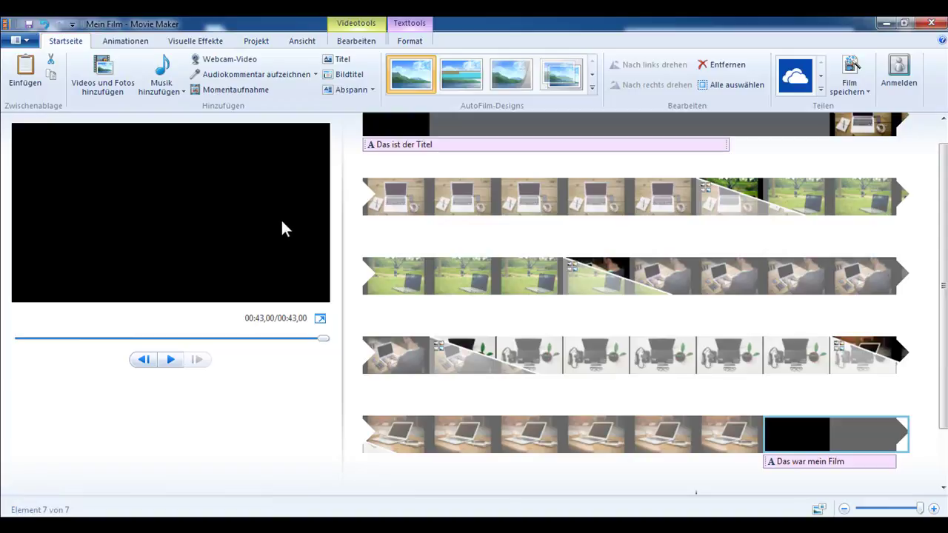
{"action": "left_click", "coordinate": [178, 92]}
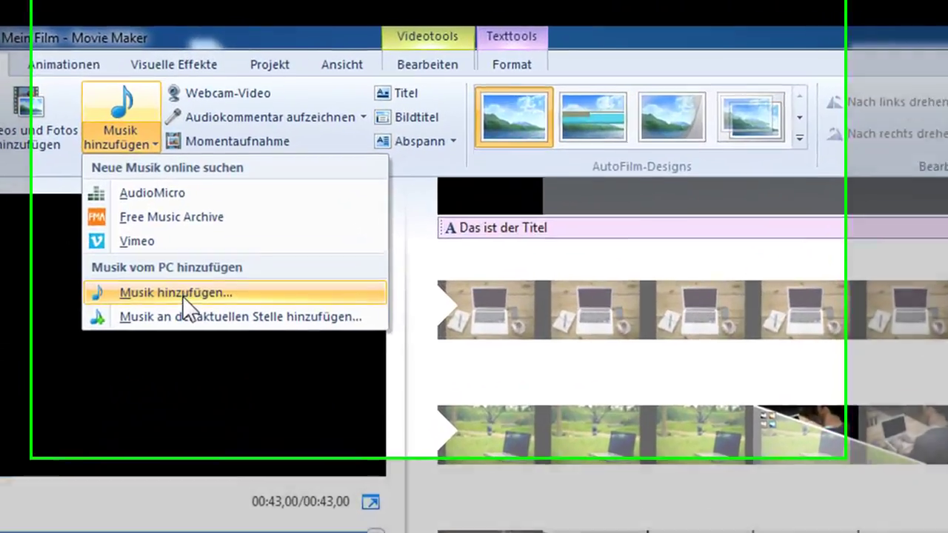
{"action": "left_click", "coordinate": [191, 186]}
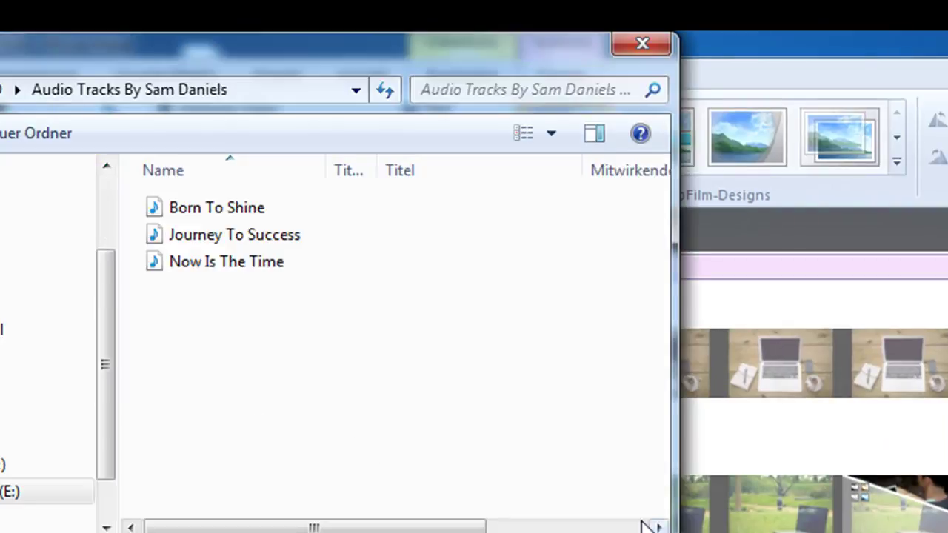
{"action": "left_click", "coordinate": [251, 208]}
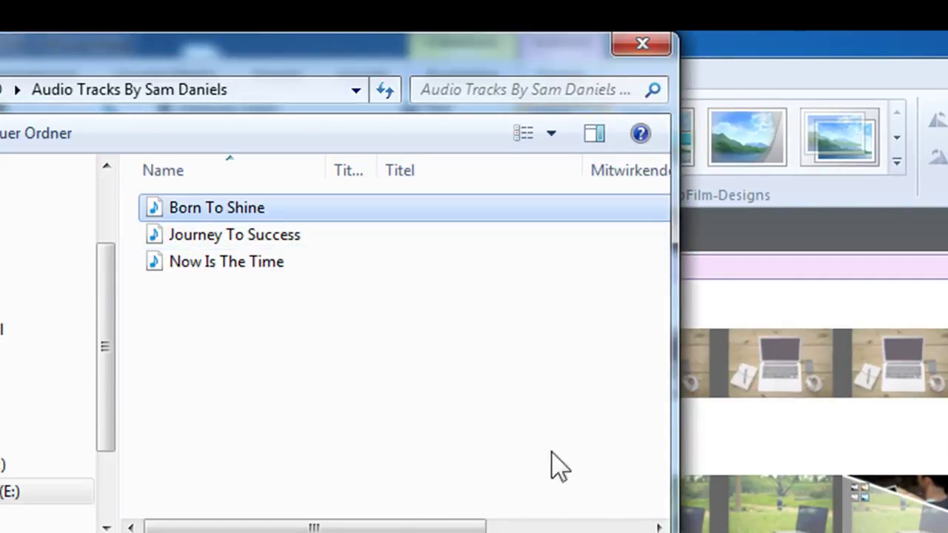
{"action": "key", "text": "Return"}
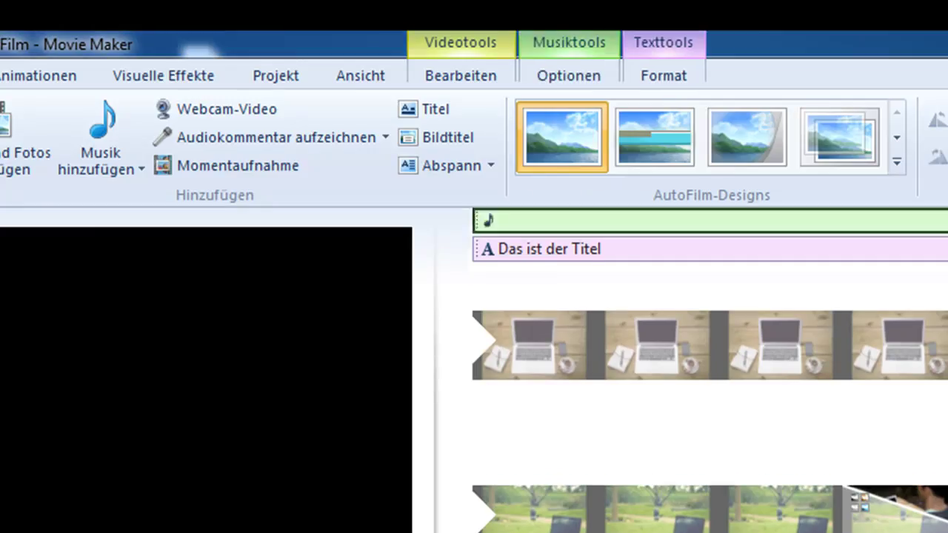
Check the music track along the timeline, play the film from the start with its music and pause within the first photo
{"action": "scroll", "coordinate": [710, 371], "scroll_direction": "down", "scroll_amount": 5}
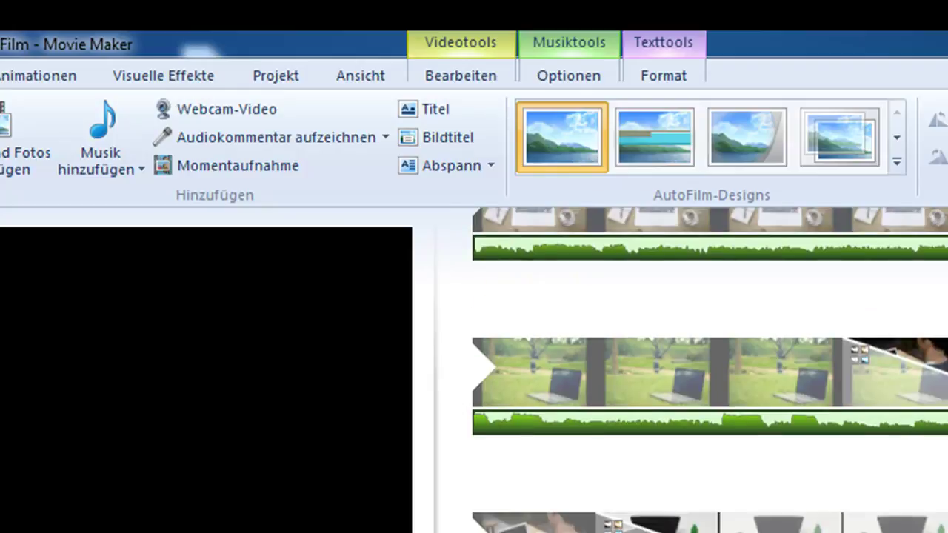
{"action": "scroll", "coordinate": [710, 370], "scroll_direction": "up", "scroll_amount": 4}
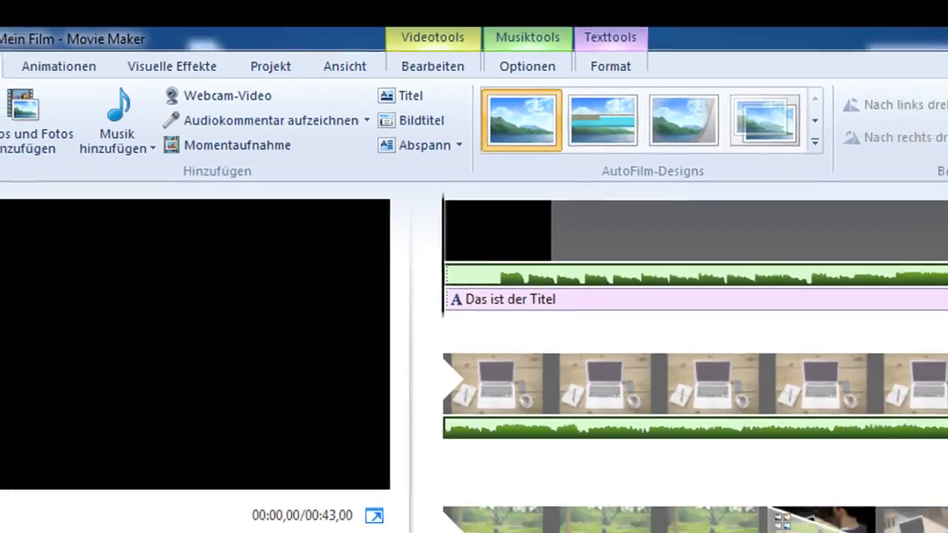
{"action": "left_click", "coordinate": [170, 360]}
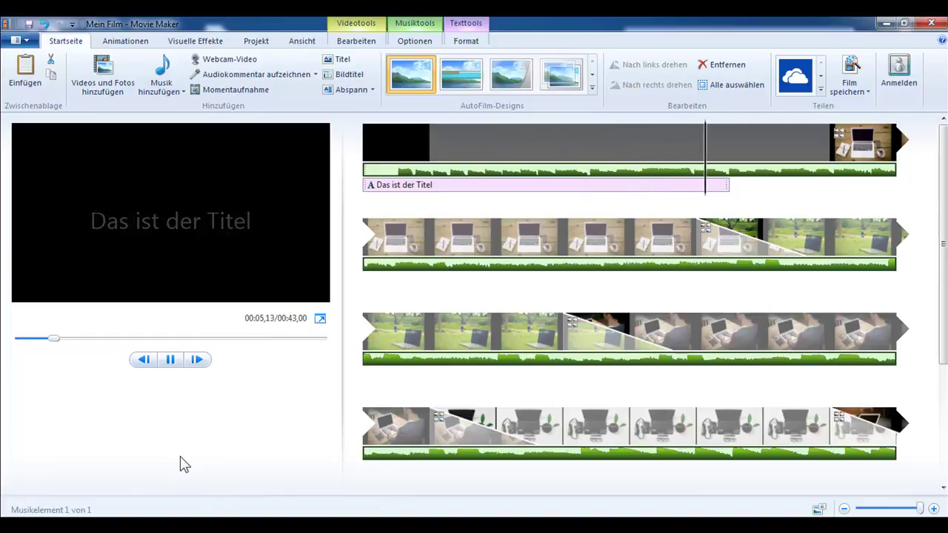
{"action": "left_click", "coordinate": [171, 360]}
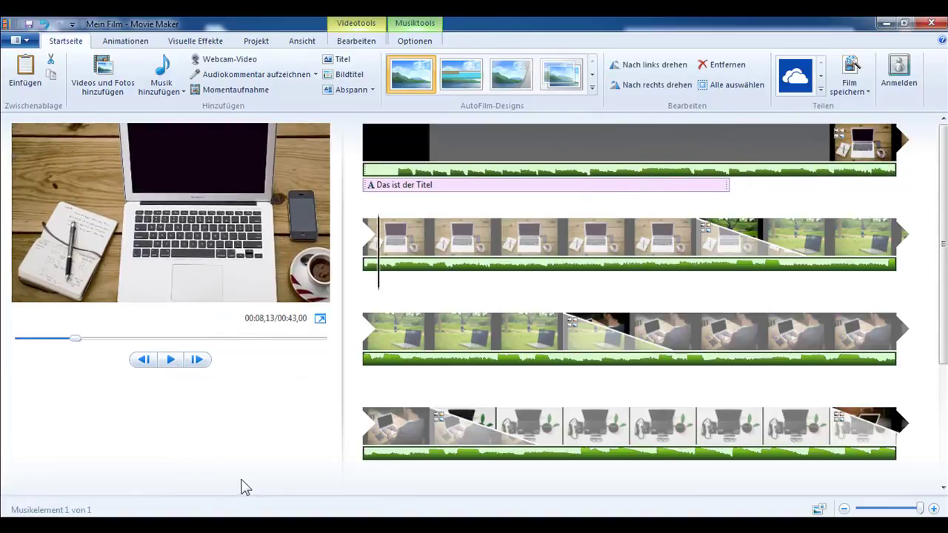